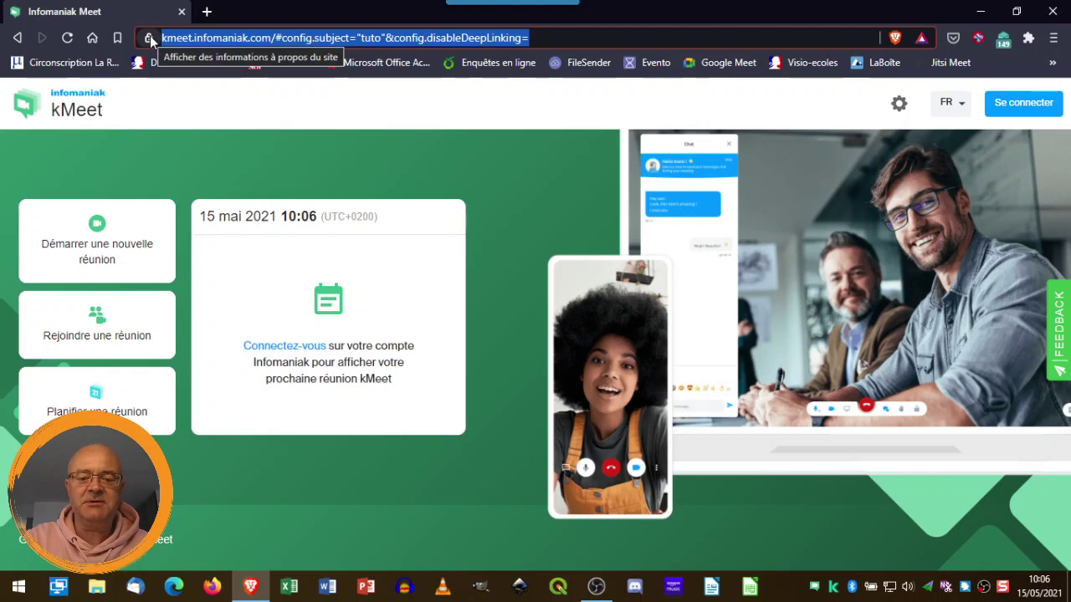
# - Load kmeet.infomaniak.com, and review the video and audio settings before closing them
pyautogui.write('kmeet.infomaniak.com')
pyautogui.press('Return')
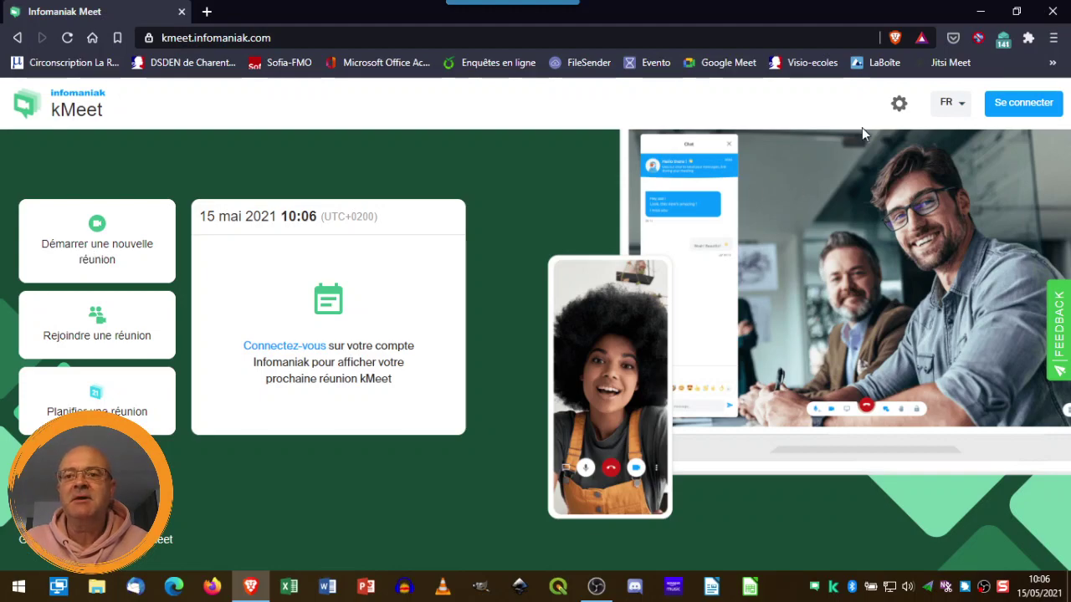
pyautogui.click(898, 103)
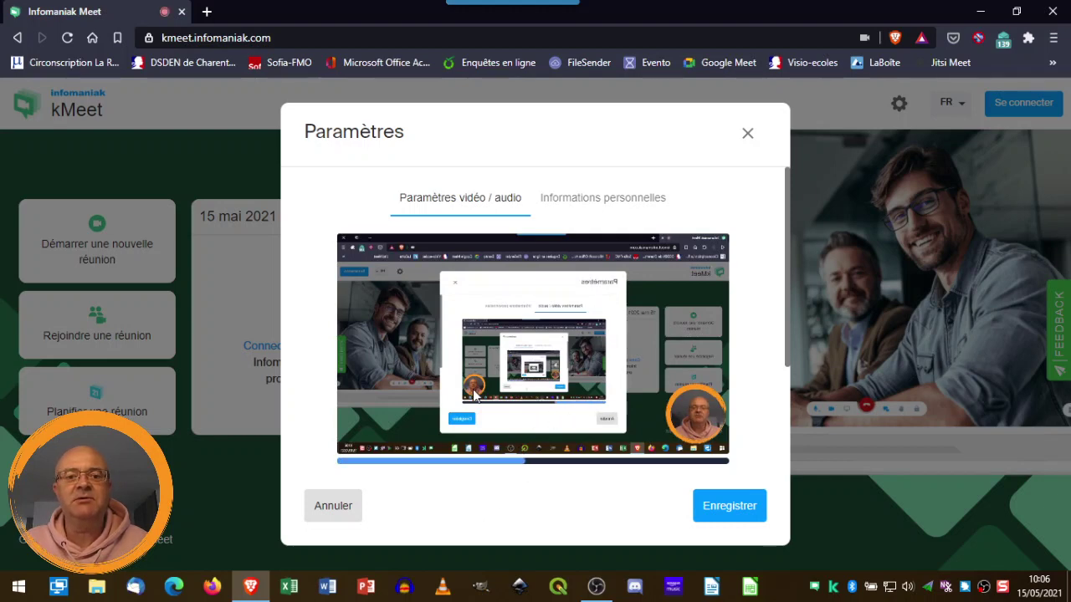
pyautogui.moveTo(789, 238); pyautogui.dragTo(786, 209)
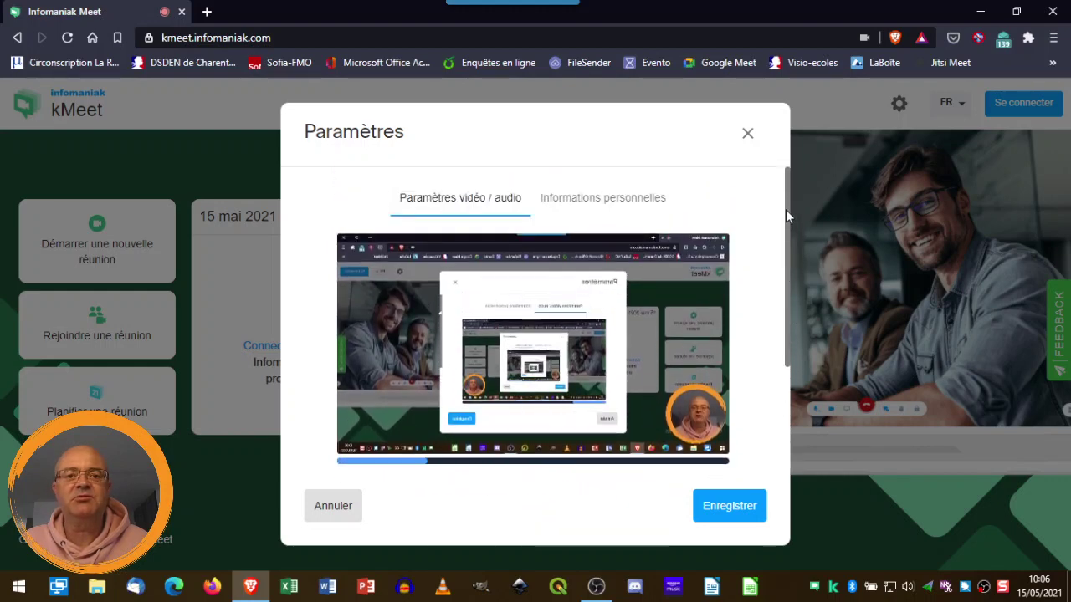
pyautogui.click(747, 135)
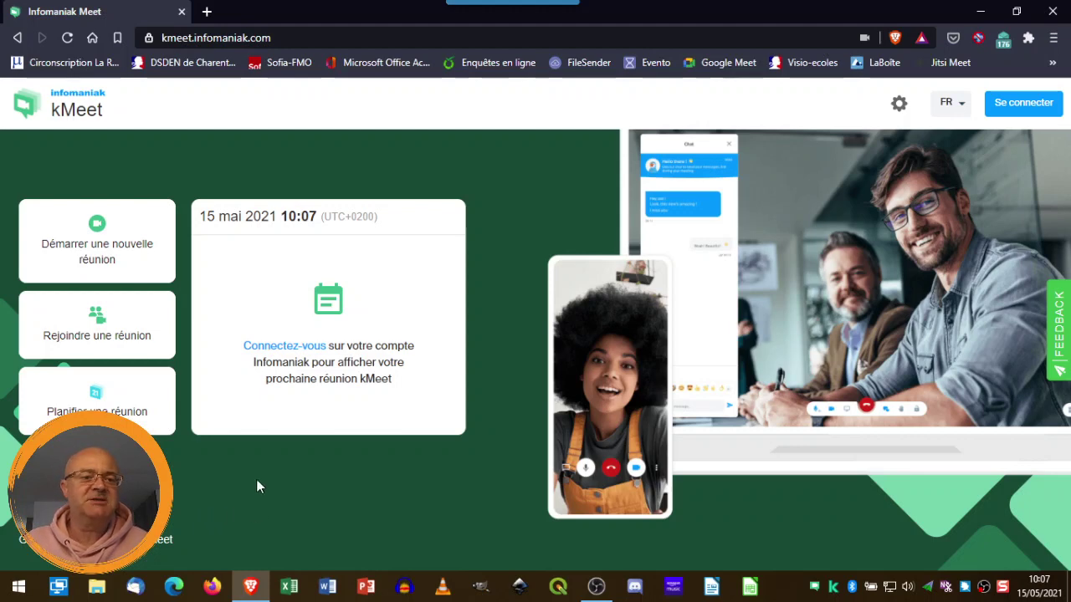
# - Create a new meeting named "tuto" from the kMeet home page
pyautogui.click(98, 247)
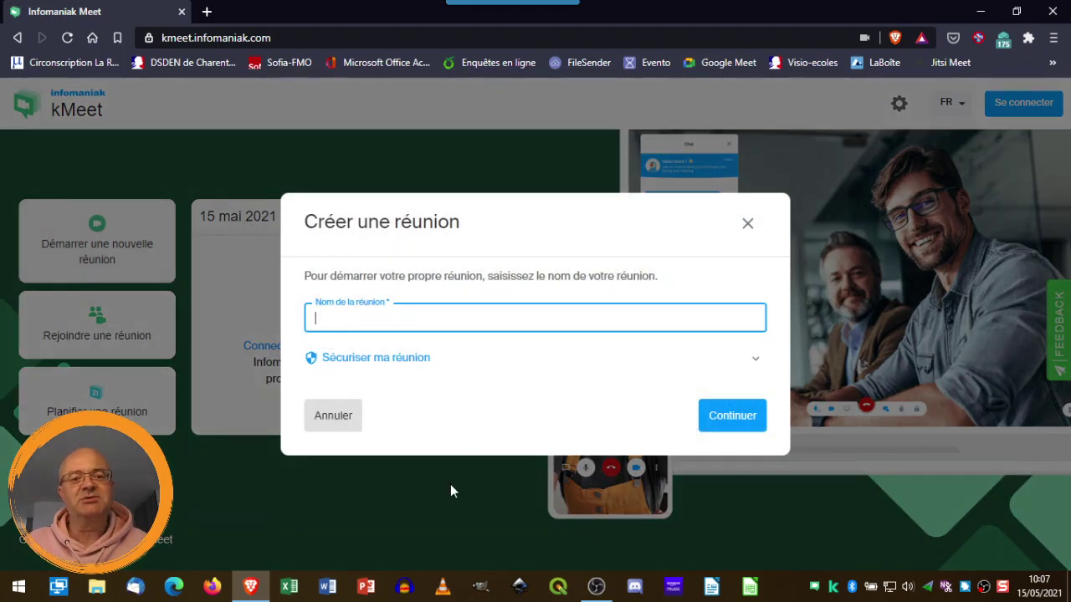
pyautogui.write('tuto')
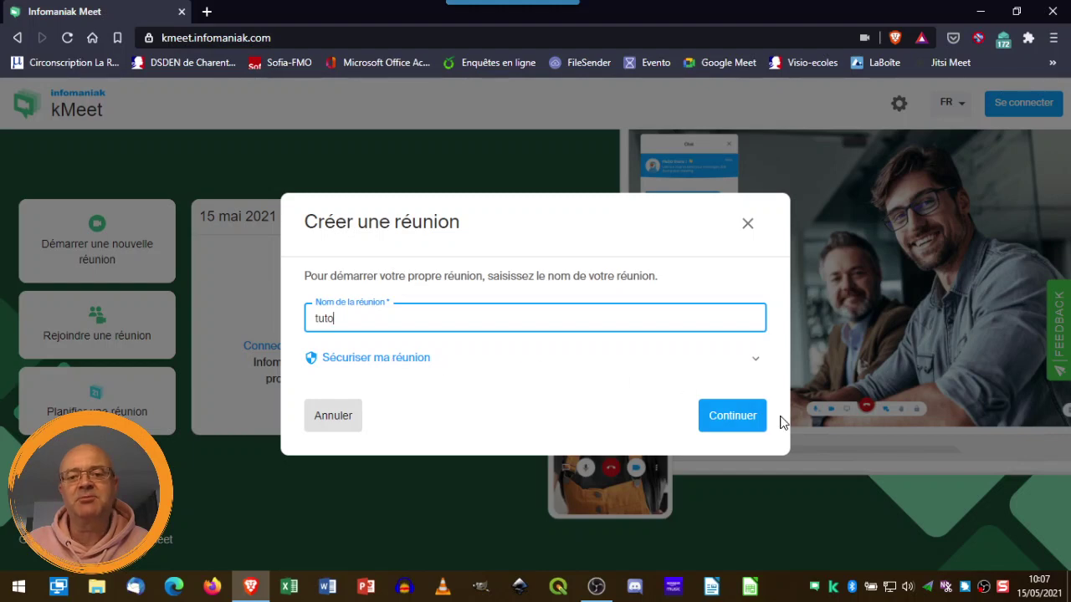
pyautogui.click(743, 420)
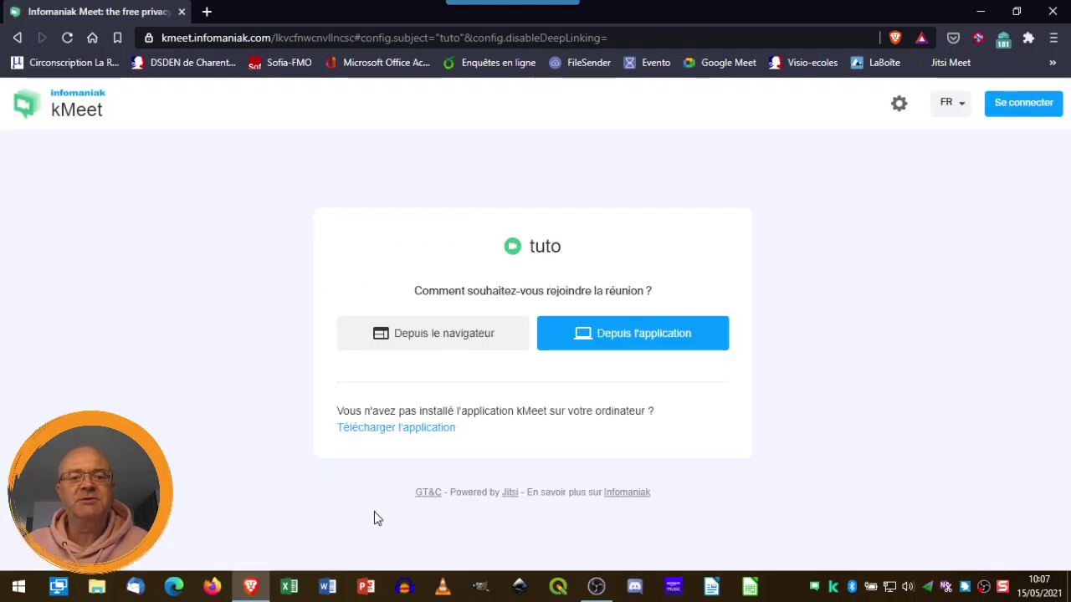
# - Try to join the "tuto" meeting from the browser page with the installed kMeet application
pyautogui.click(470, 342)
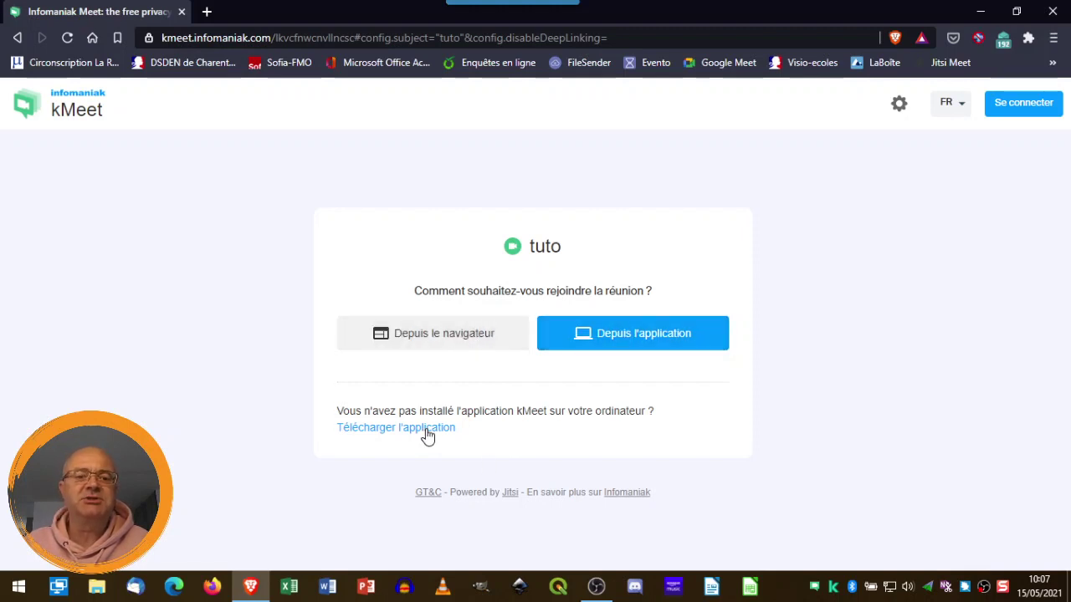
pyautogui.click(642, 339)
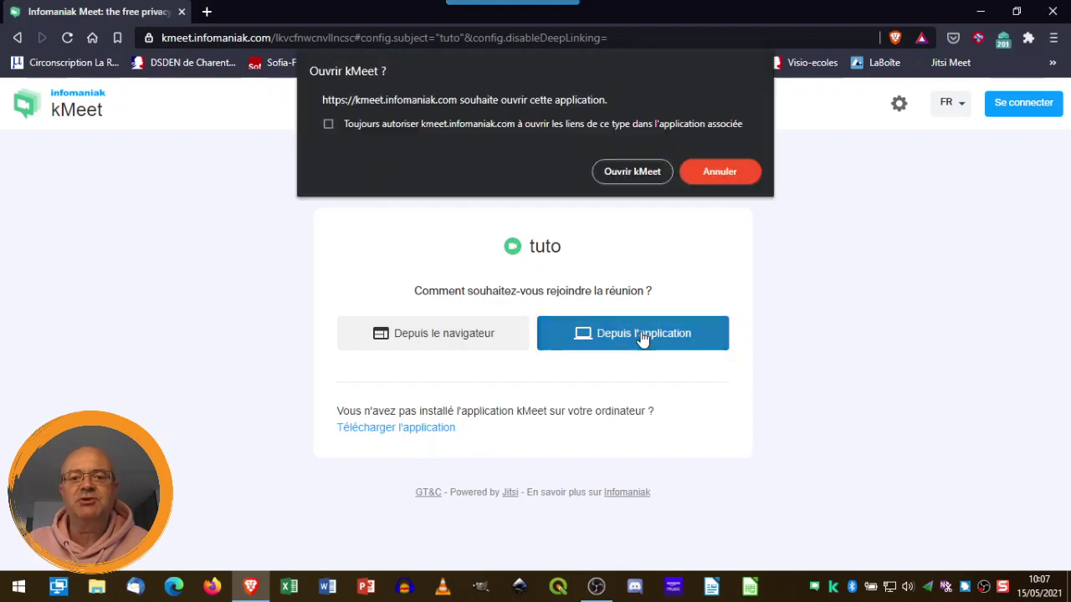
pyautogui.click(647, 173)
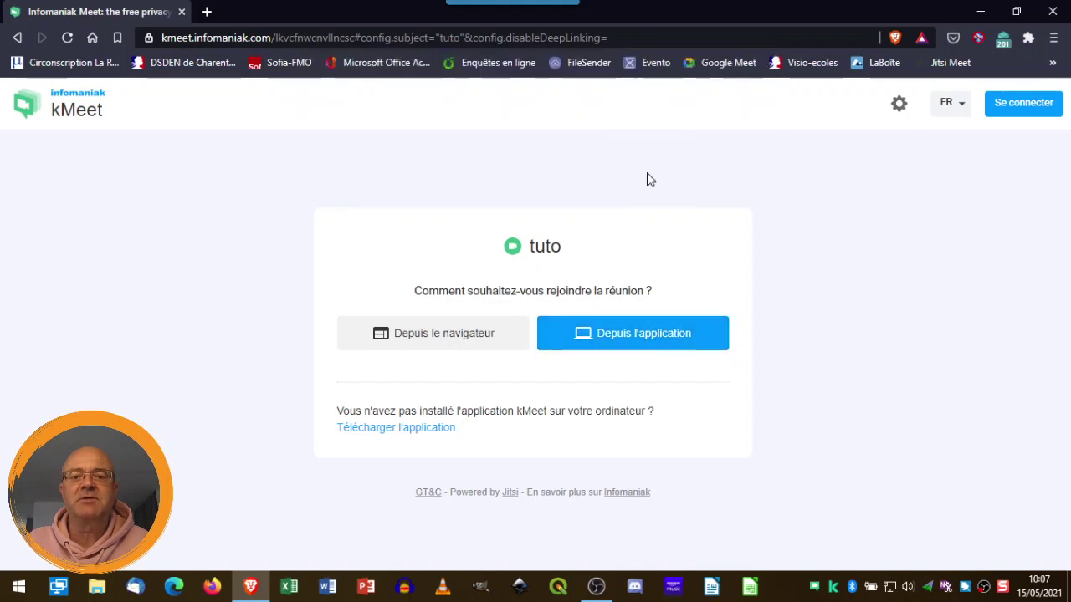
pyautogui.rightClick(816, 588)
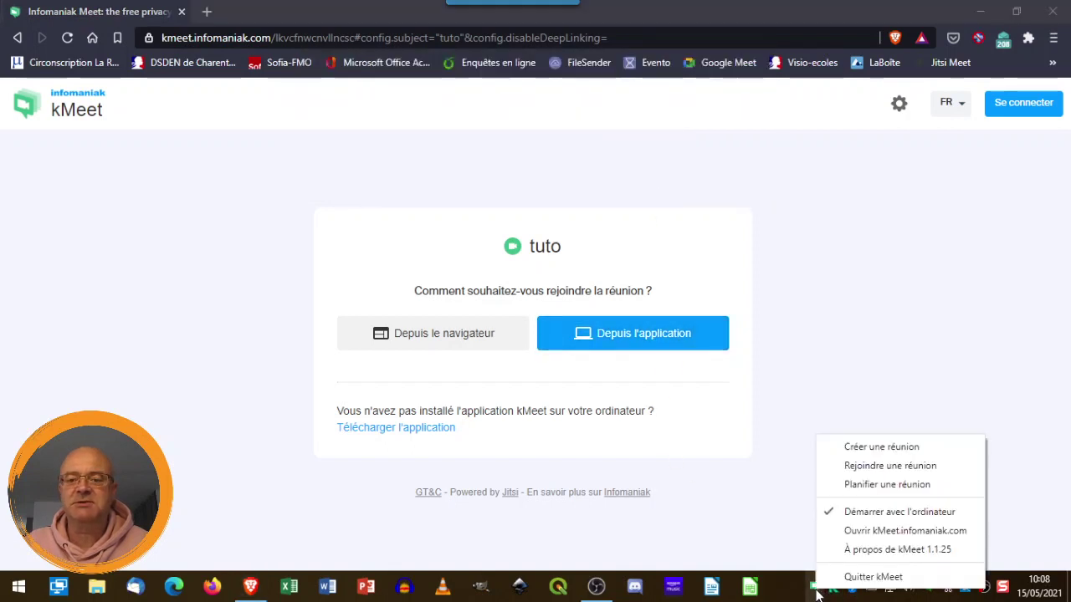
pyautogui.click(645, 539)
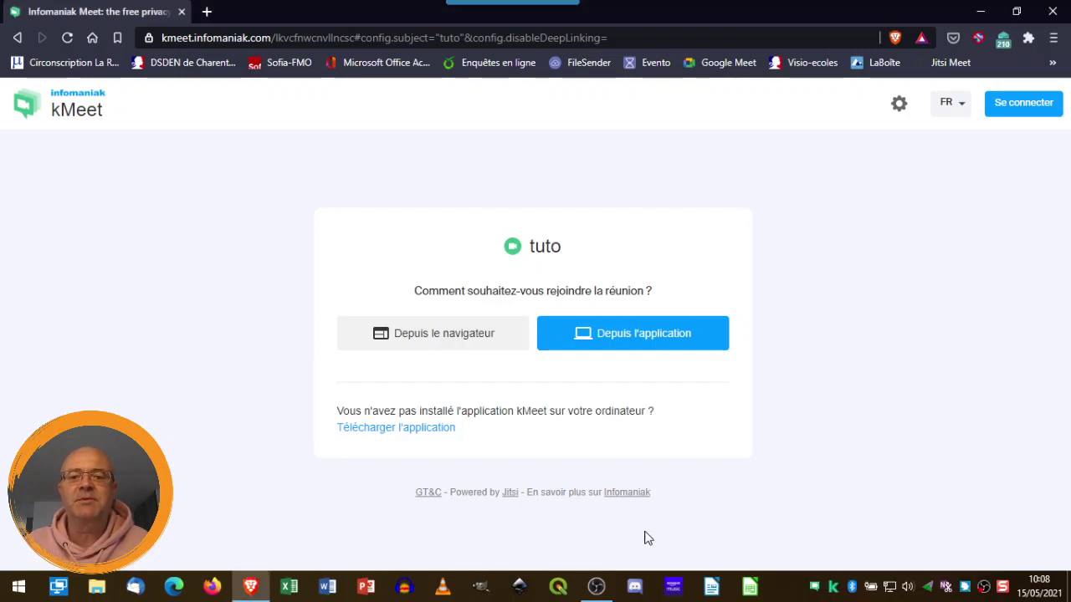
pyautogui.click(655, 334)
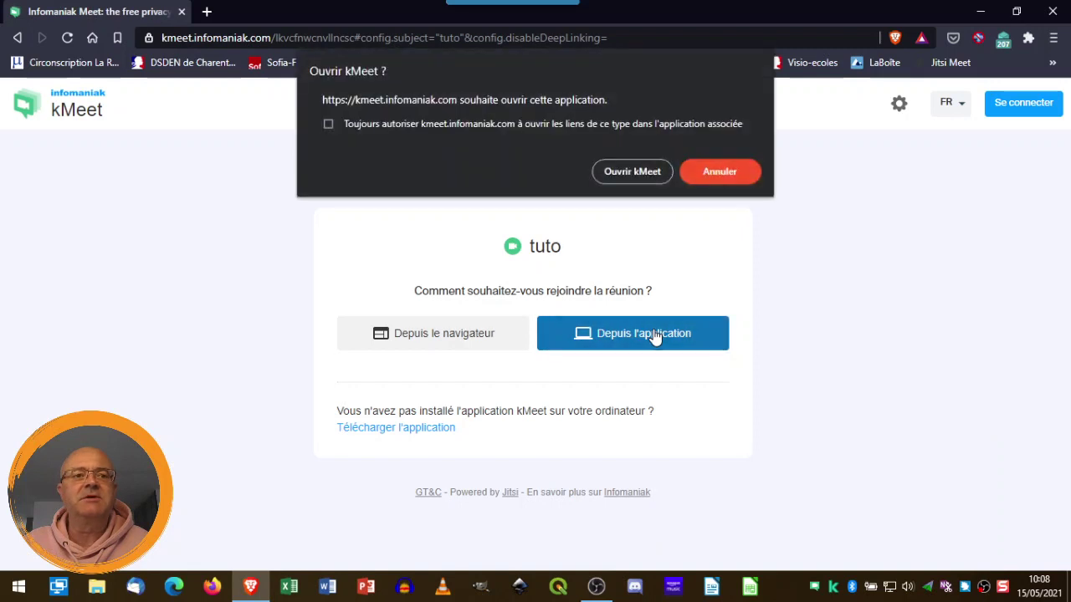
pyautogui.click(634, 167)
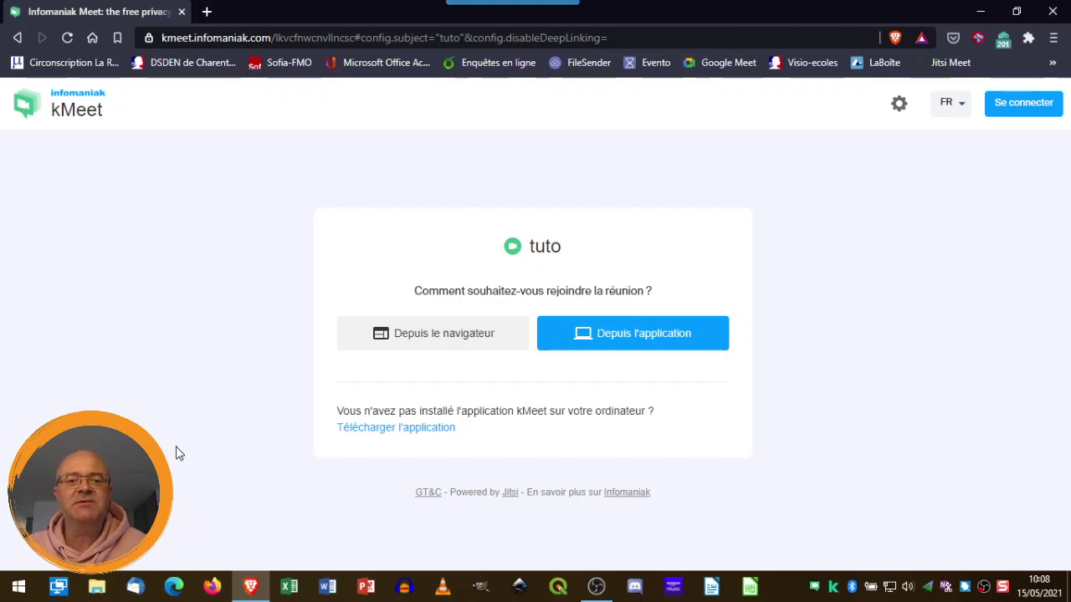
# - Switch to the kMeet desktop application and create a meeting named "tuto" there
pyautogui.click(816, 589)
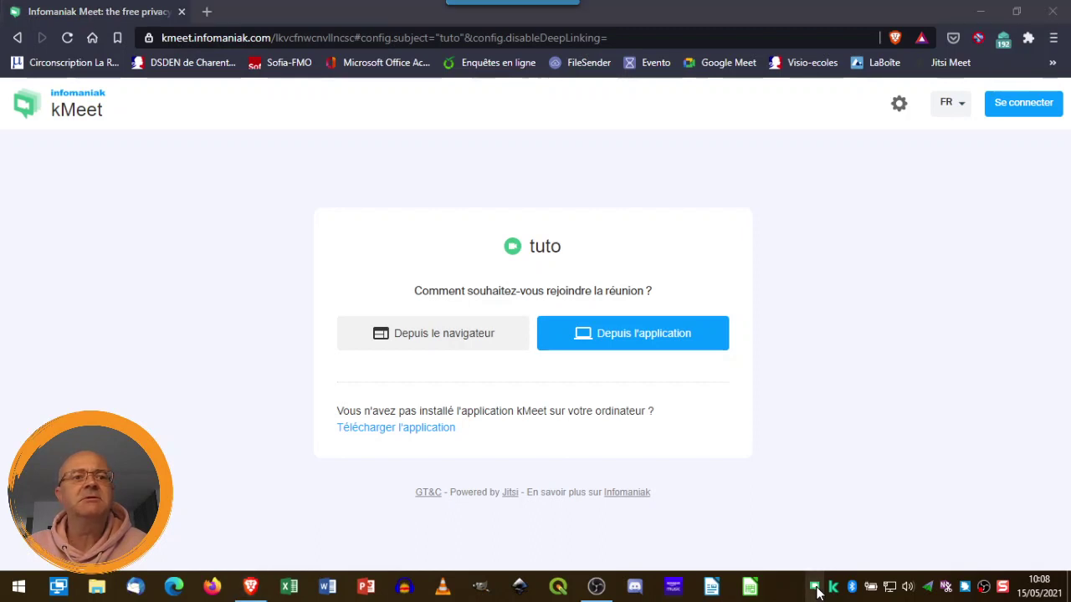
pyautogui.rightClick(816, 590)
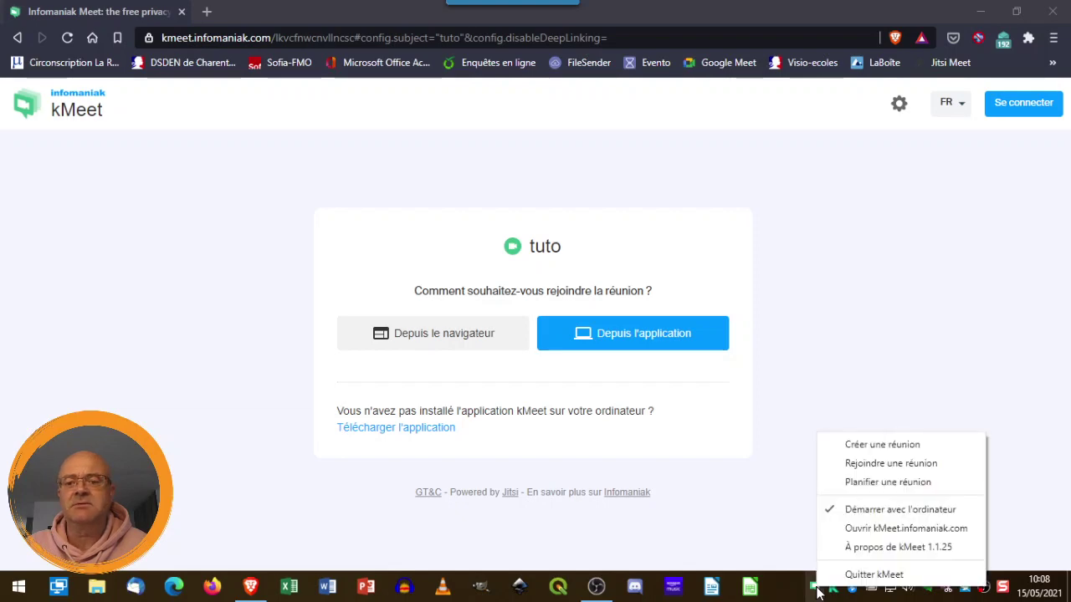
pyautogui.click(907, 446)
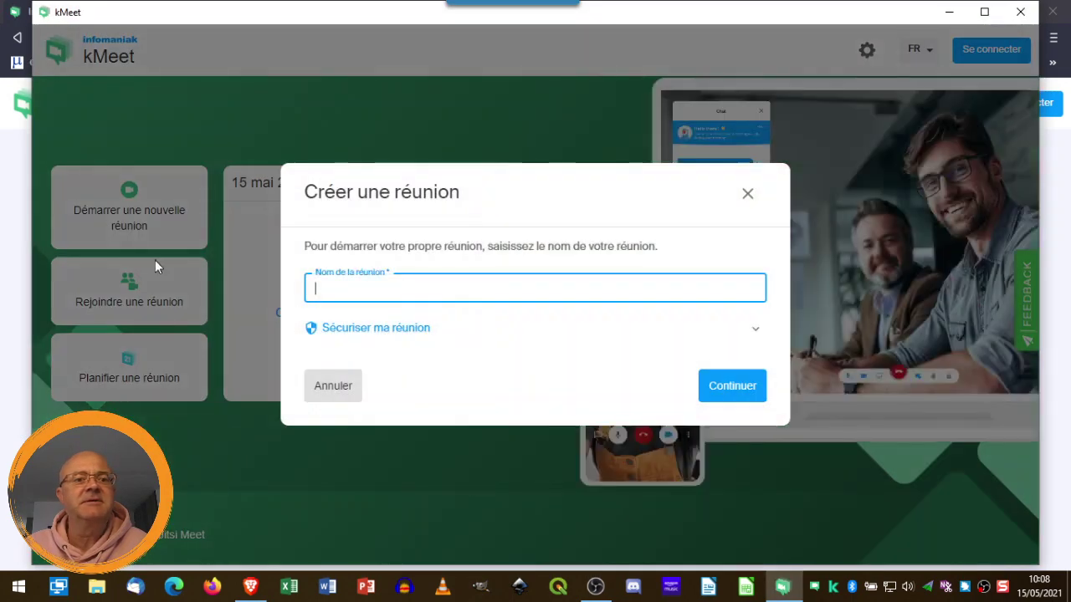
pyautogui.click(740, 387)
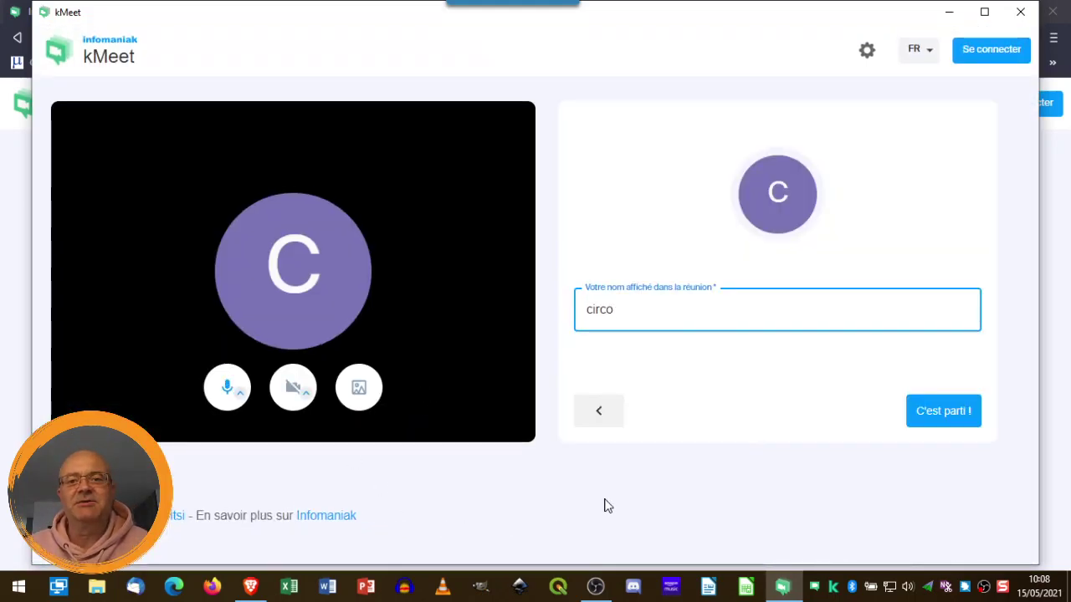
# - Set the name displayed in the meeting to "tuto" and enter the meeting
pyautogui.moveTo(629, 309); pyautogui.dragTo(569, 308)
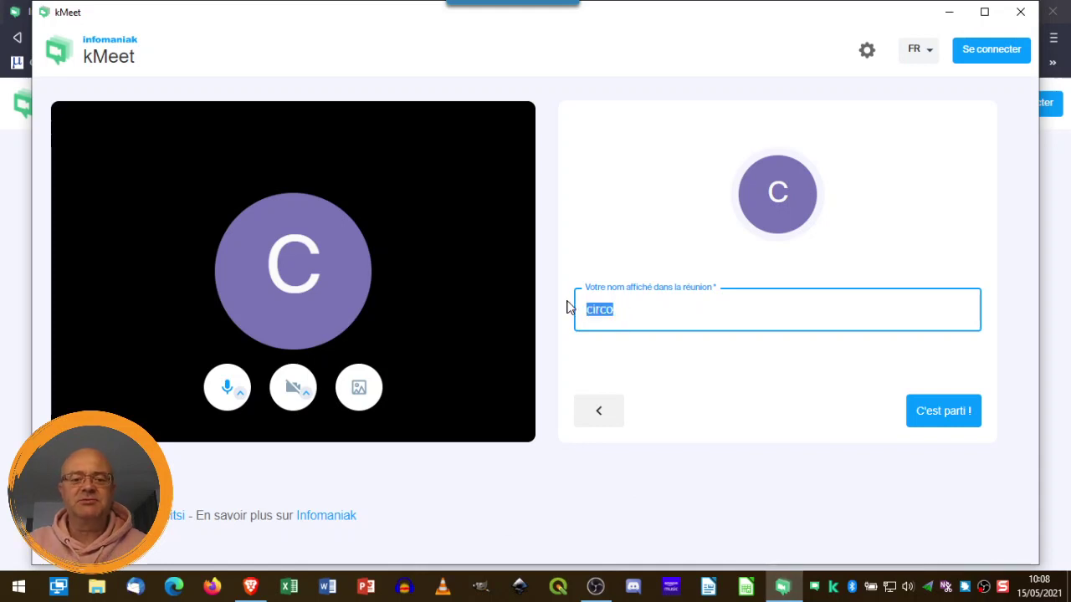
pyautogui.write('tu')
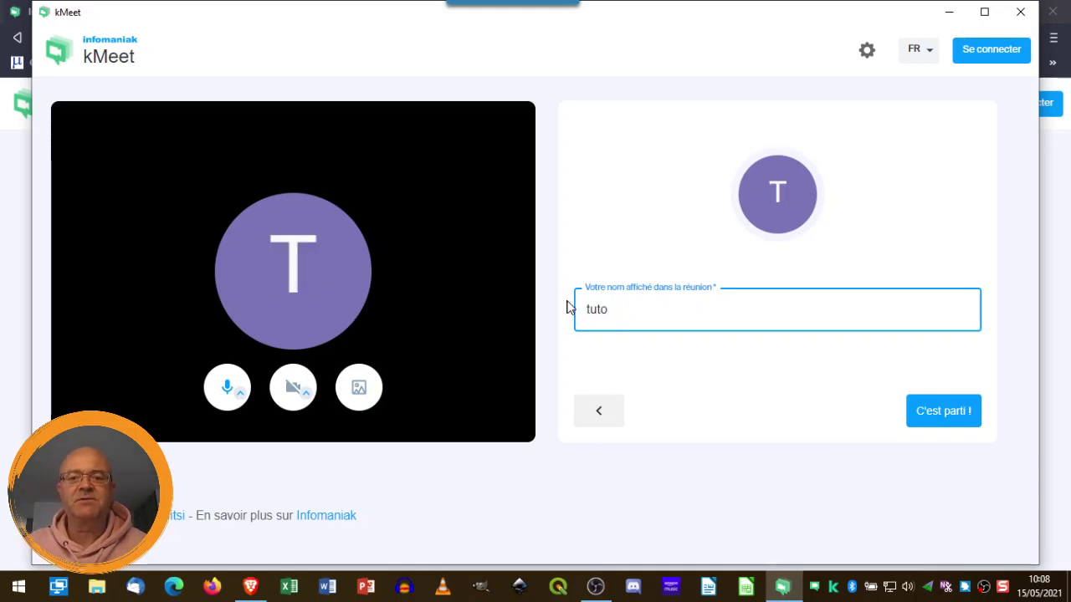
pyautogui.write('to')
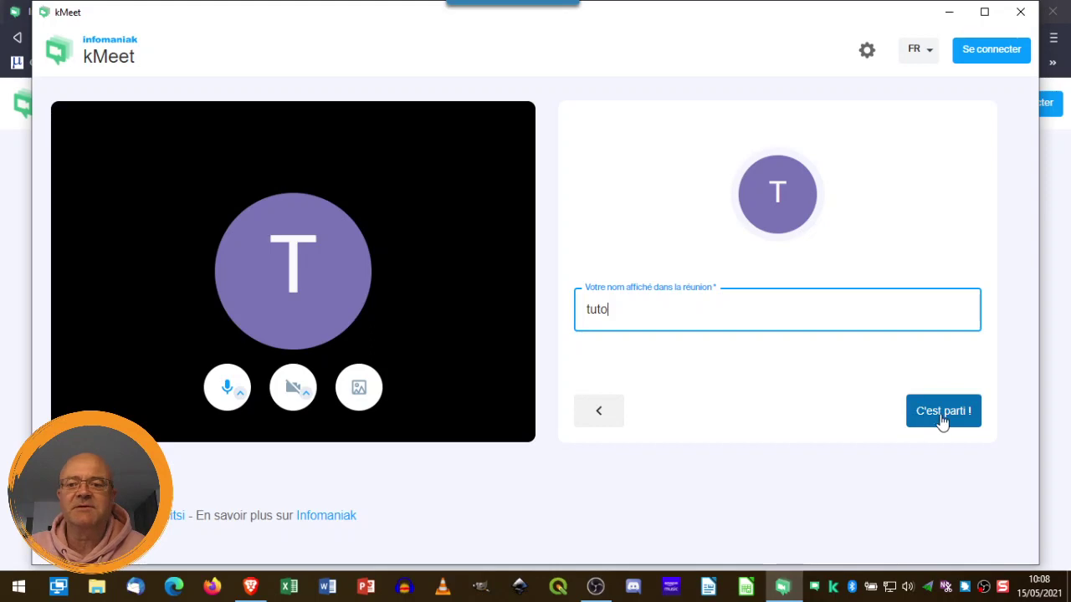
pyautogui.click(943, 416)
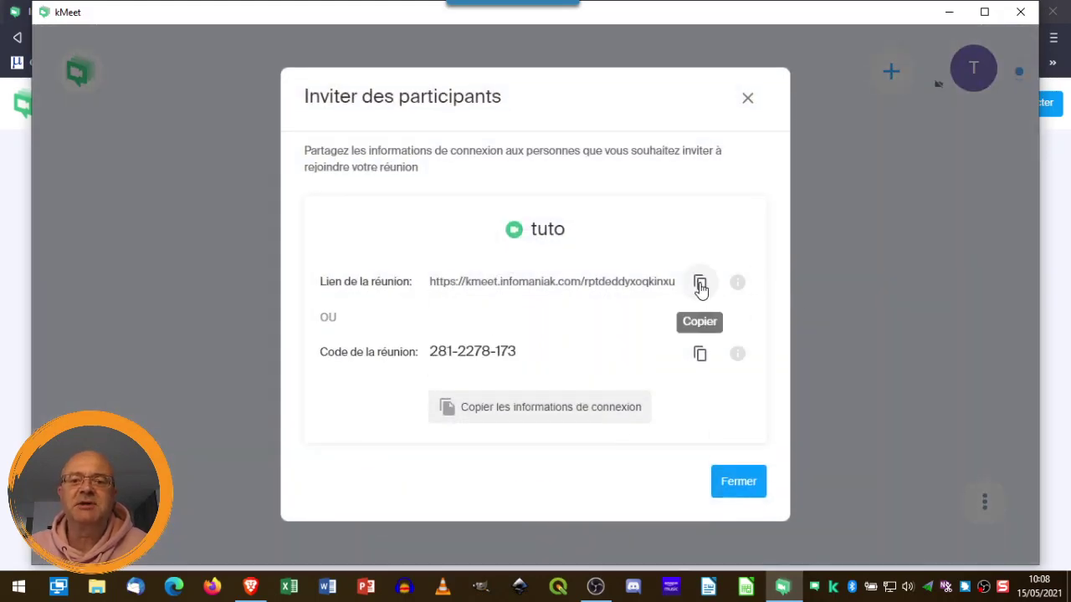
# - Copy the meeting link for inviting participants and close the invitation dialog
pyautogui.click(700, 284)
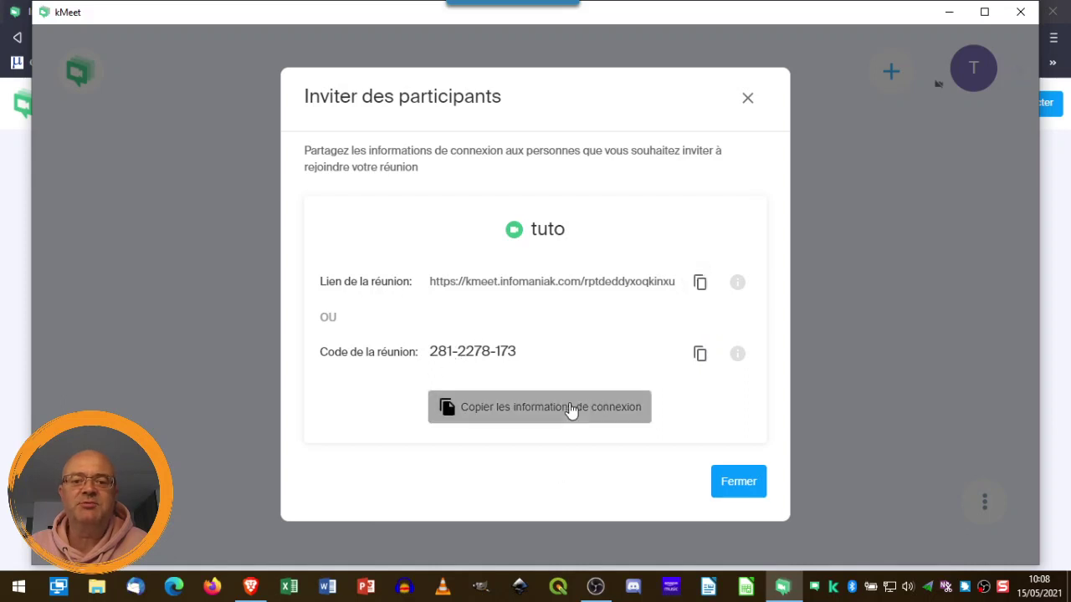
pyautogui.click(747, 488)
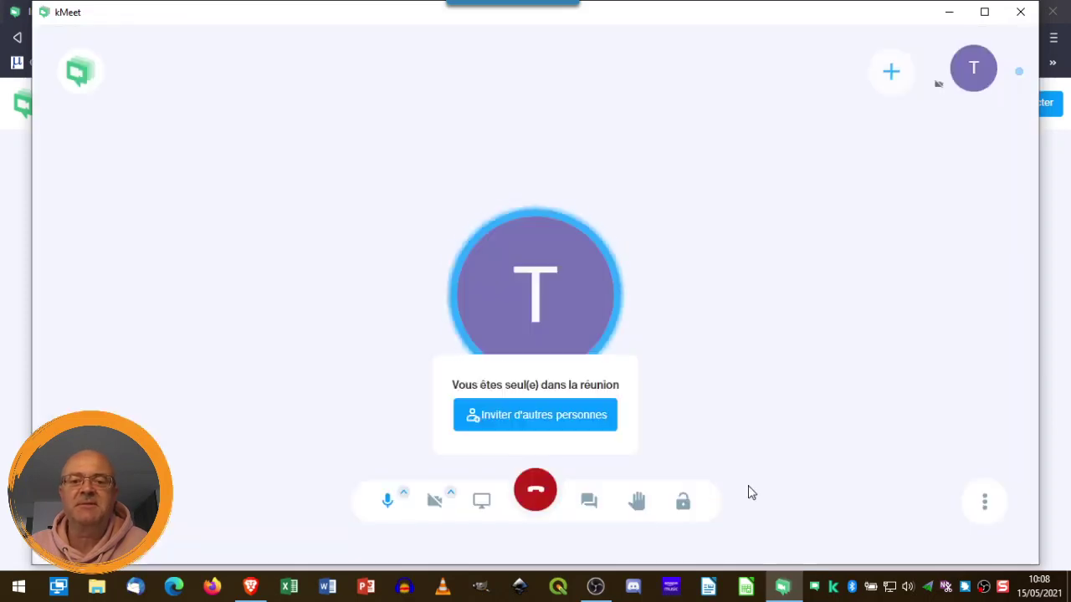
# - Choose OBS-Camera as the video source for the meeting
pyautogui.click(451, 495)
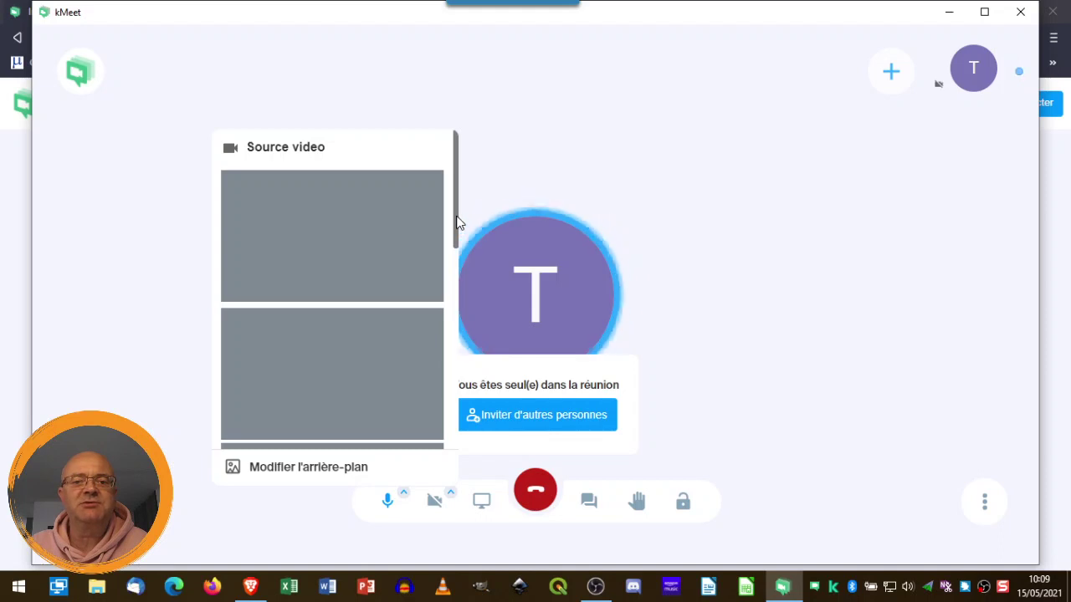
pyautogui.moveTo(458, 221); pyautogui.dragTo(460, 354)
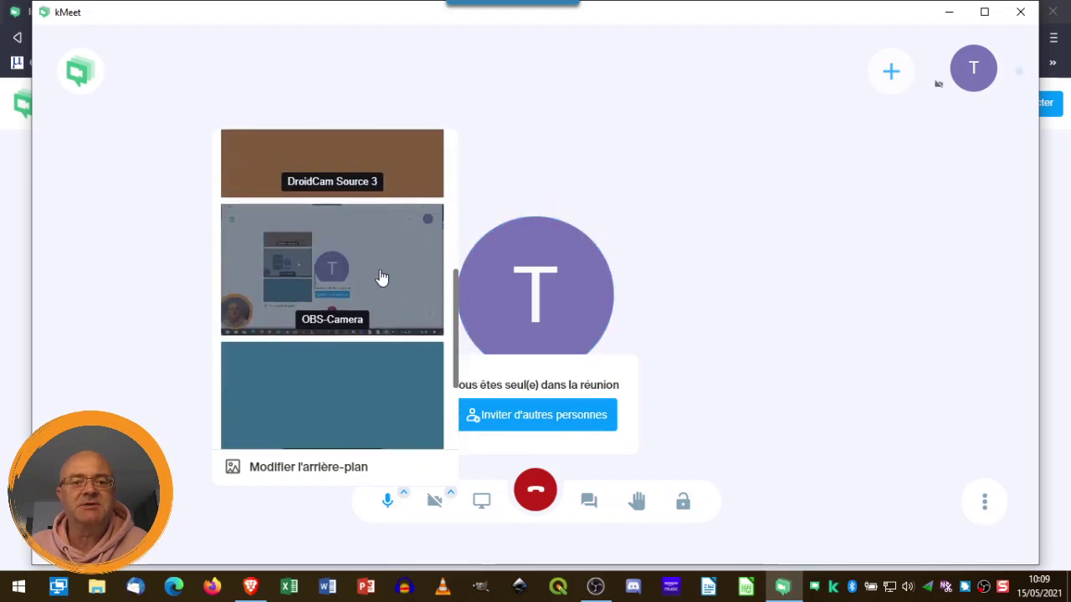
pyautogui.click(383, 280)
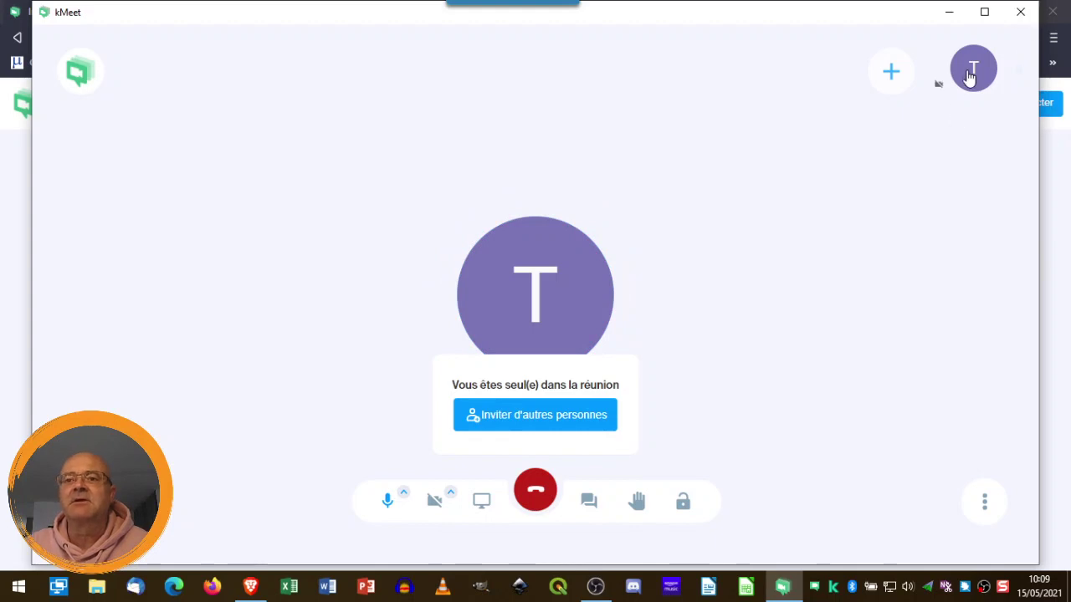
# - Start the camera in the meeting and stop it again
pyautogui.moveTo(940, 89)
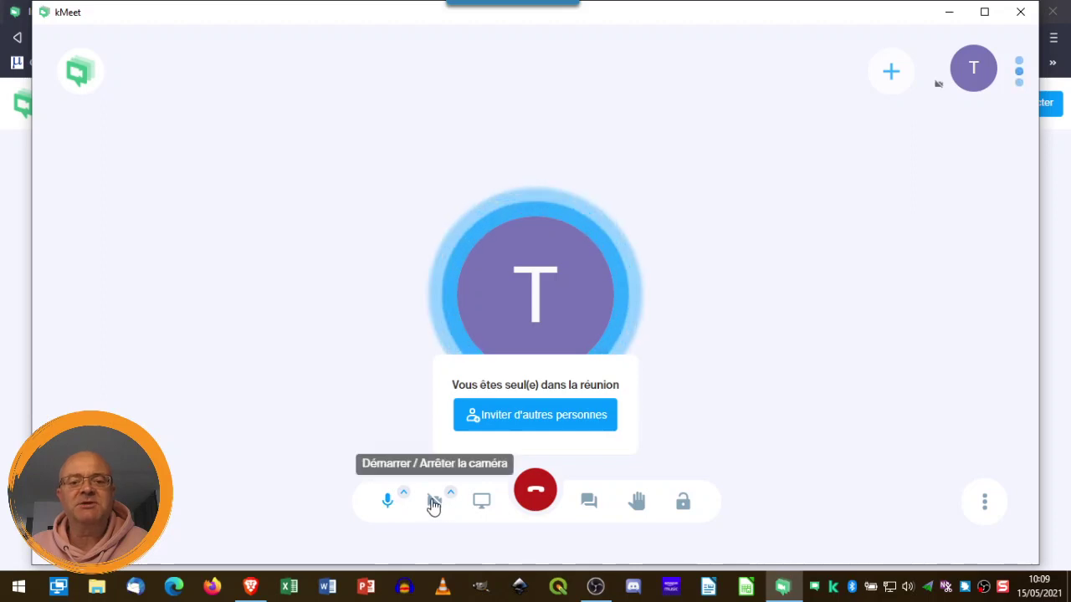
pyautogui.click(492, 506)
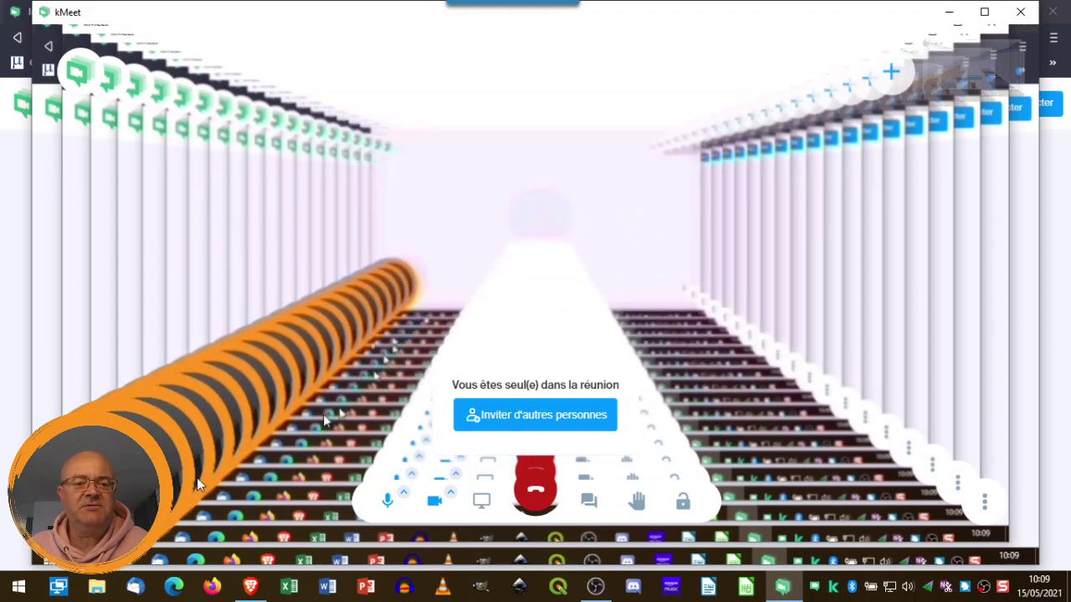
pyautogui.click(435, 504)
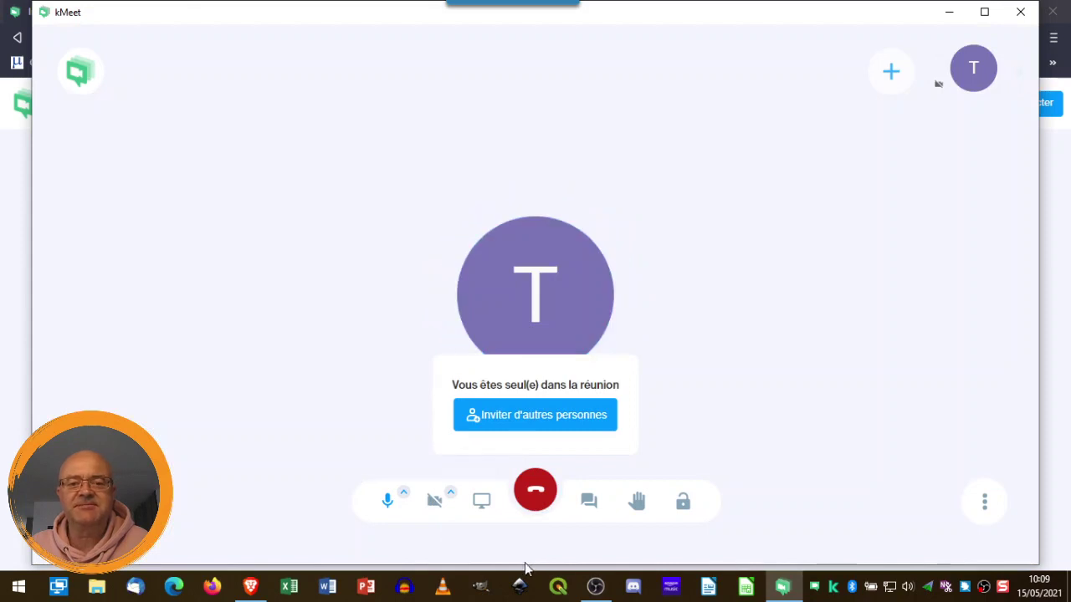
# - Examine the screen-sharing options for the entire screen with audio and for application windows, and cancel without sharing
pyautogui.click(481, 500)
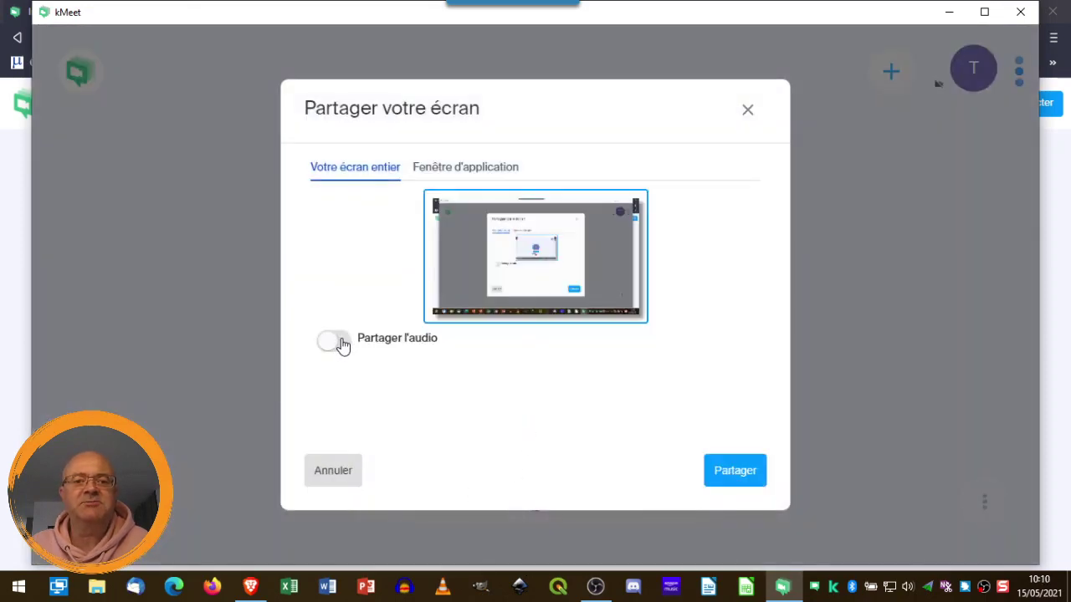
pyautogui.click(334, 341)
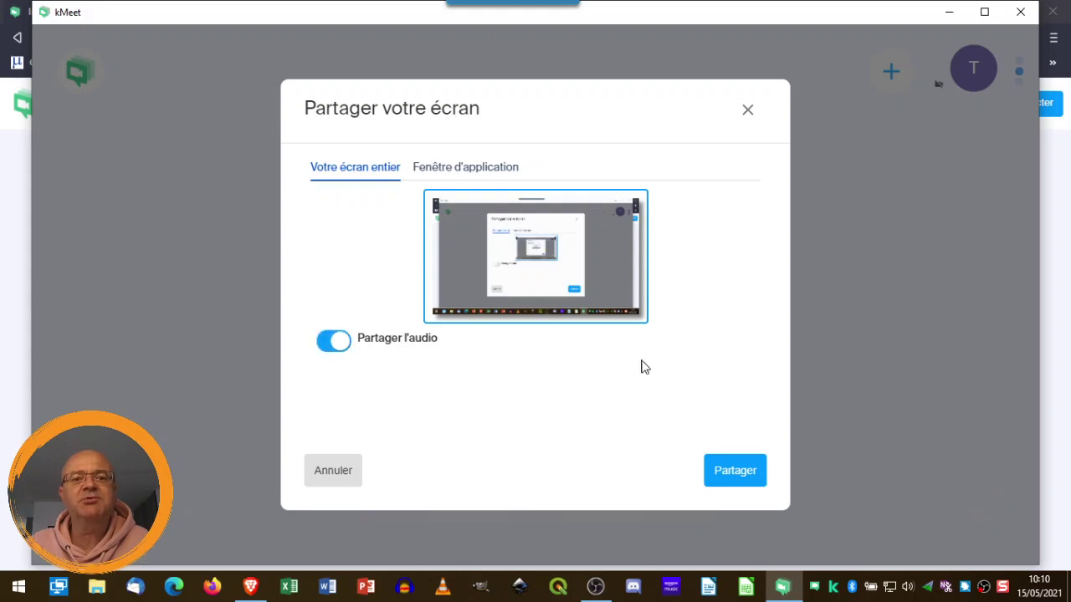
pyautogui.click(483, 169)
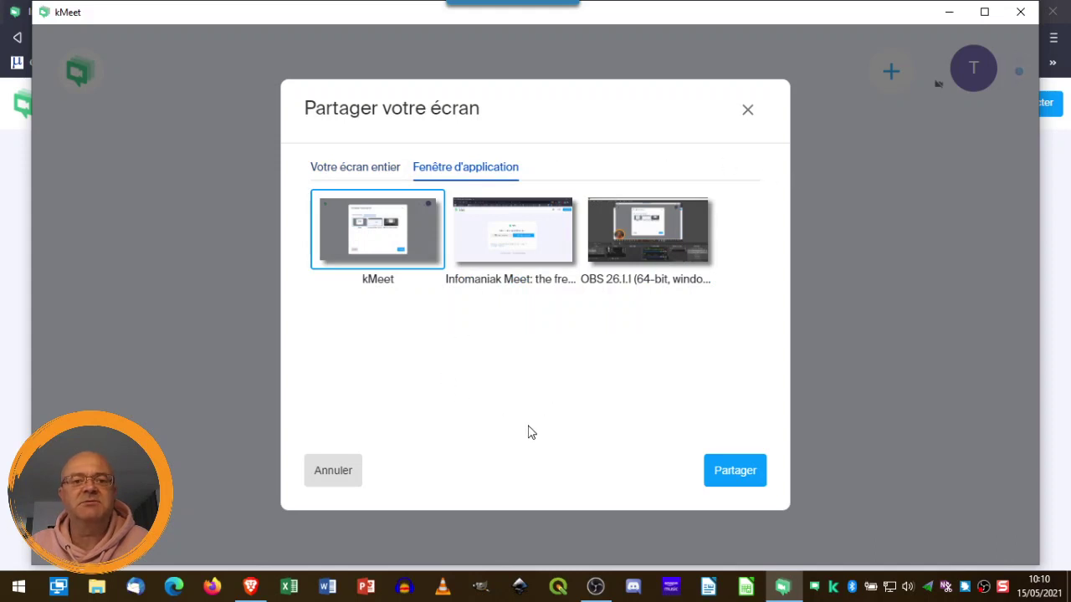
pyautogui.click(317, 475)
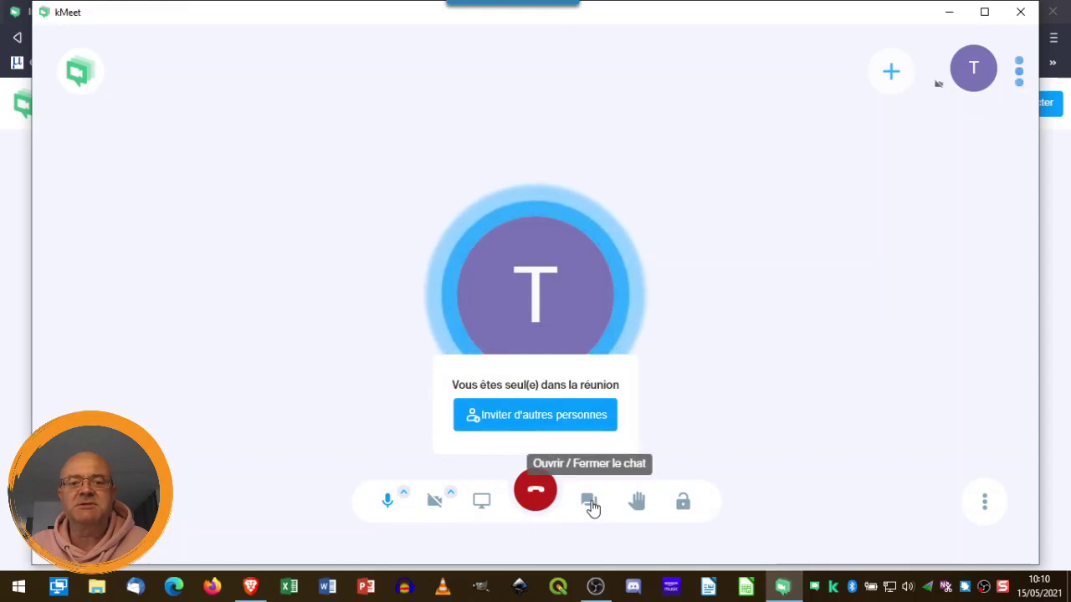
# - Raise your hand in the meeting
pyautogui.click(641, 505)
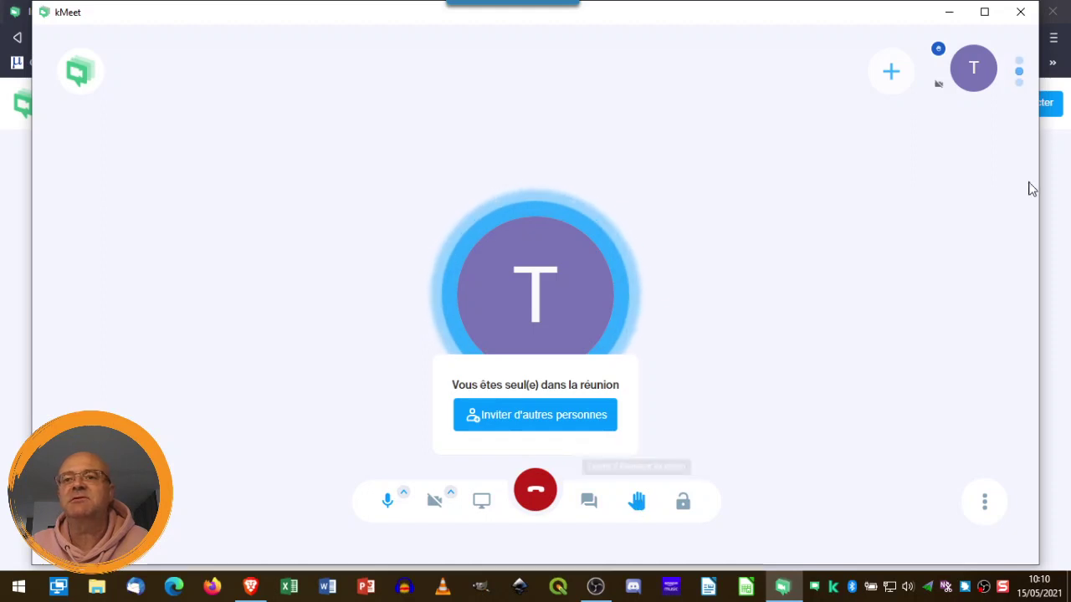
# - Lower your raised hand in the meeting and apply the blank blackboard image as the virtual background
pyautogui.click(641, 506)
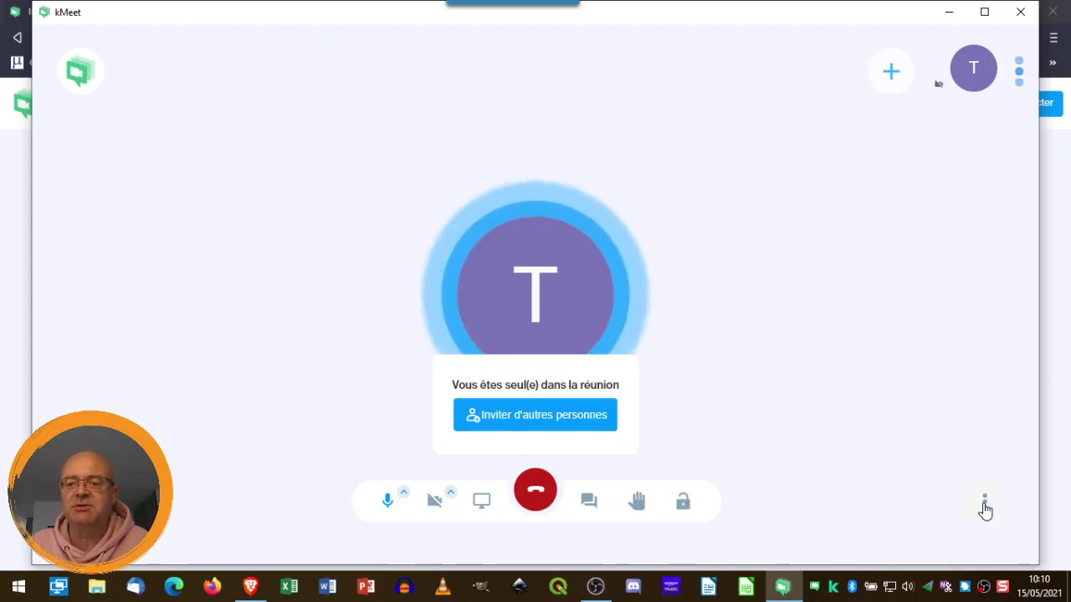
pyautogui.click(984, 502)
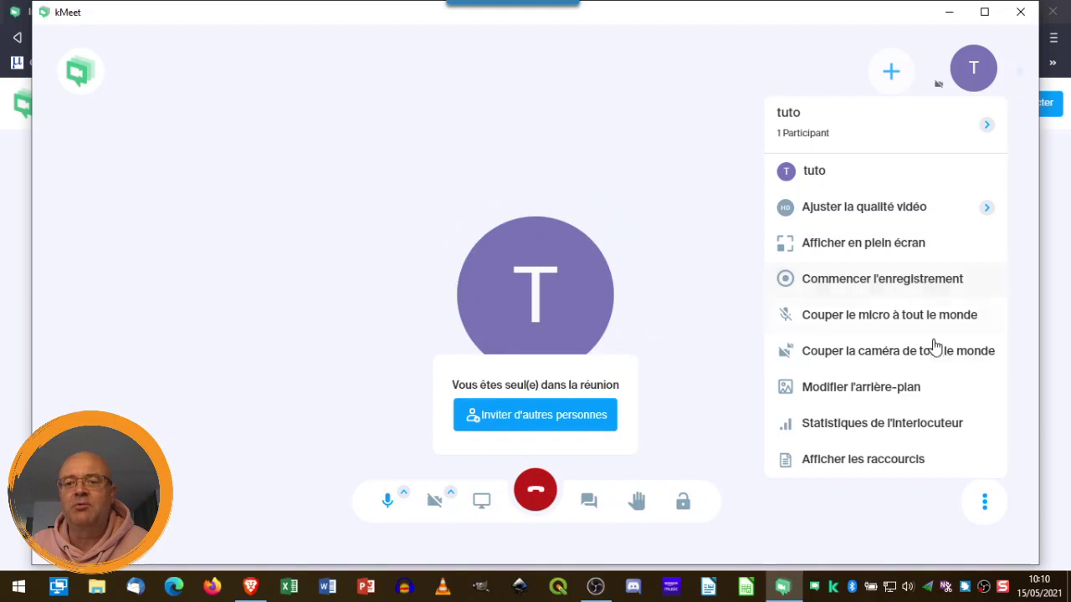
pyautogui.click(867, 388)
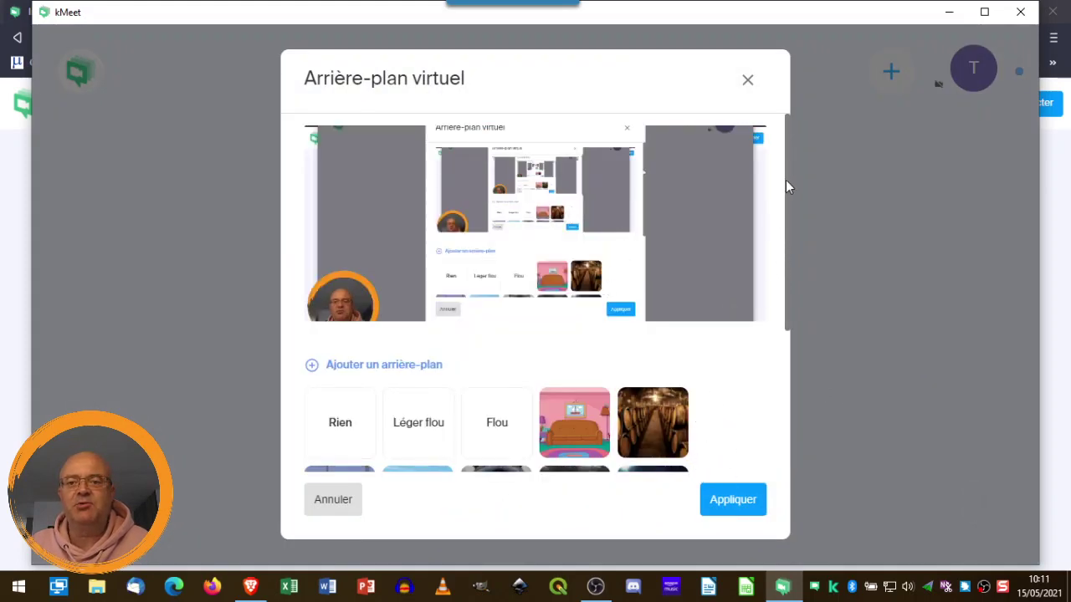
pyautogui.moveTo(786, 180); pyautogui.dragTo(774, 337)
pyautogui.click(597, 438)
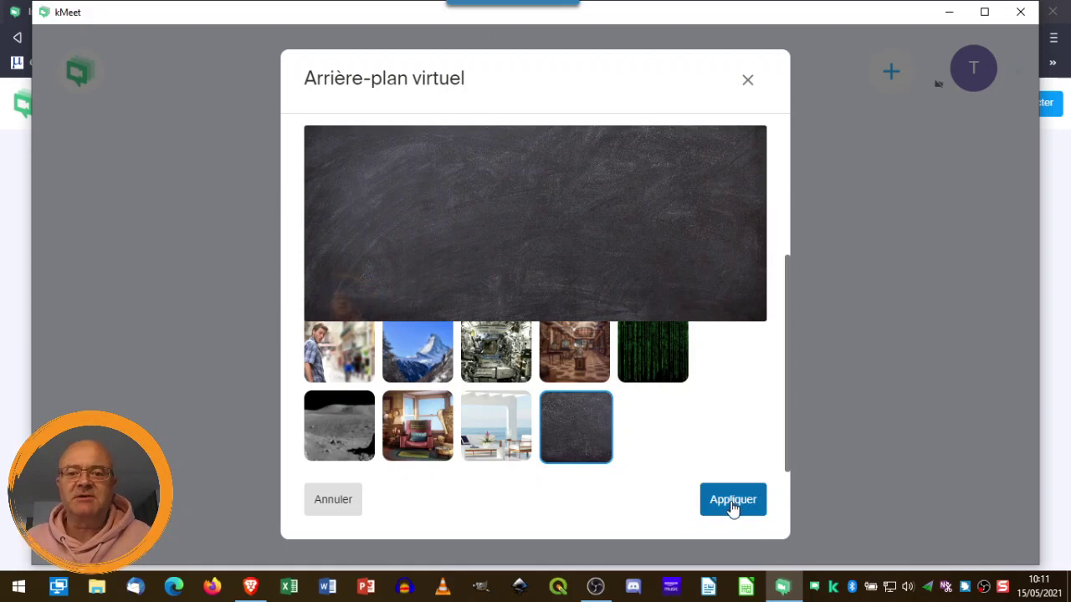
pyautogui.click(733, 502)
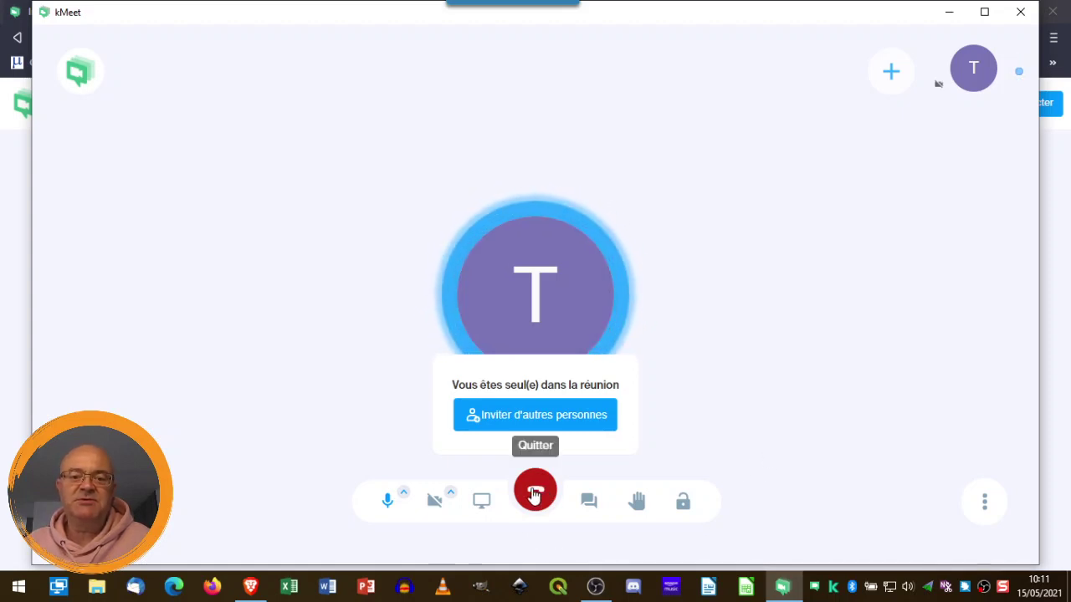
# - Leave the meeting, dismiss the rating form without submitting it, and close the kMeet application
pyautogui.click(535, 494)
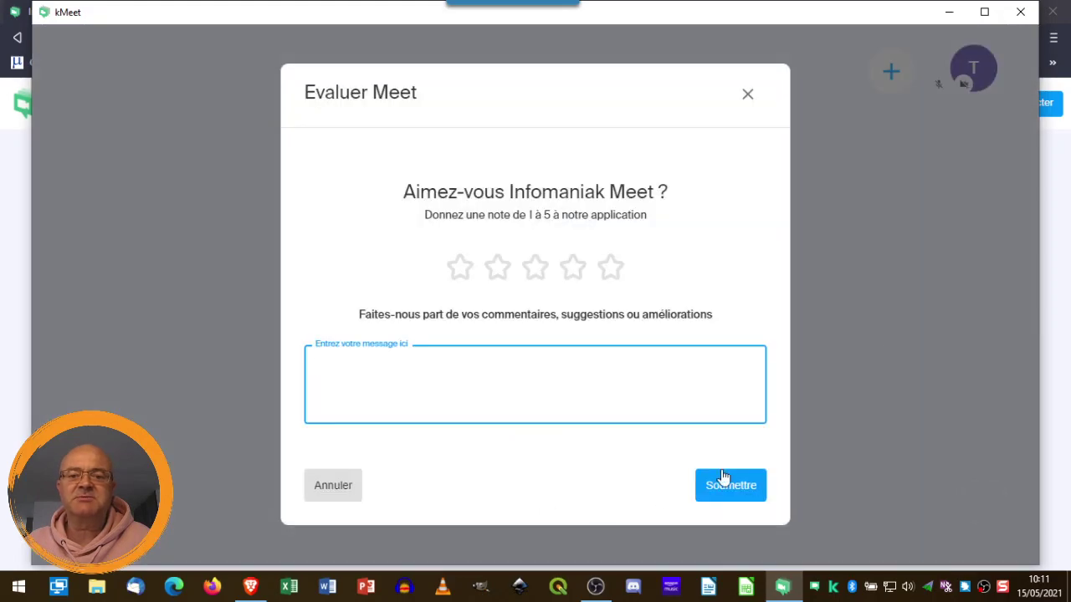
pyautogui.click(748, 95)
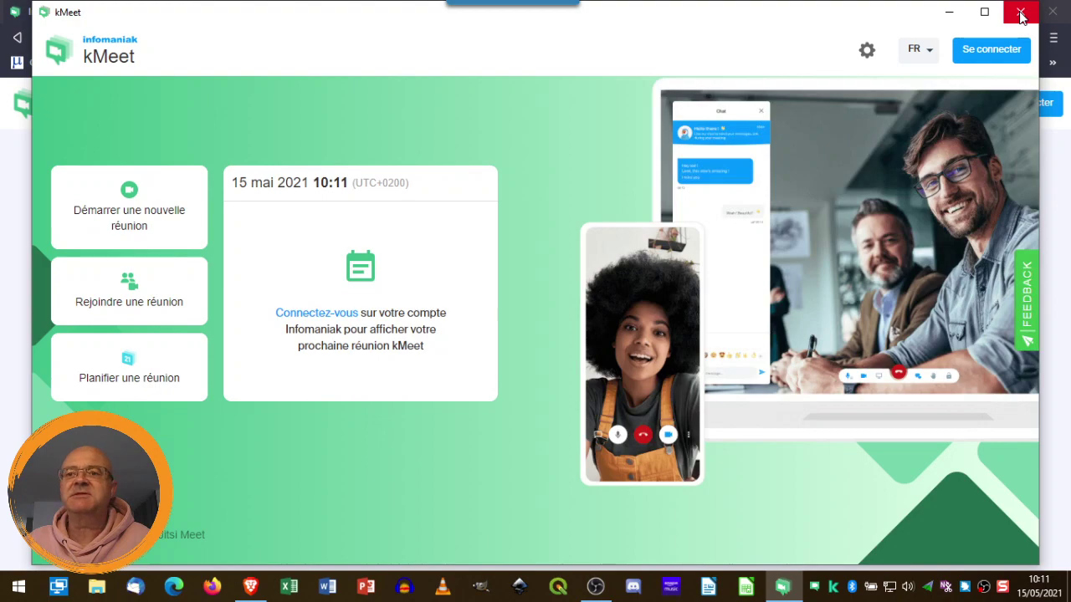
pyautogui.click(1021, 14)
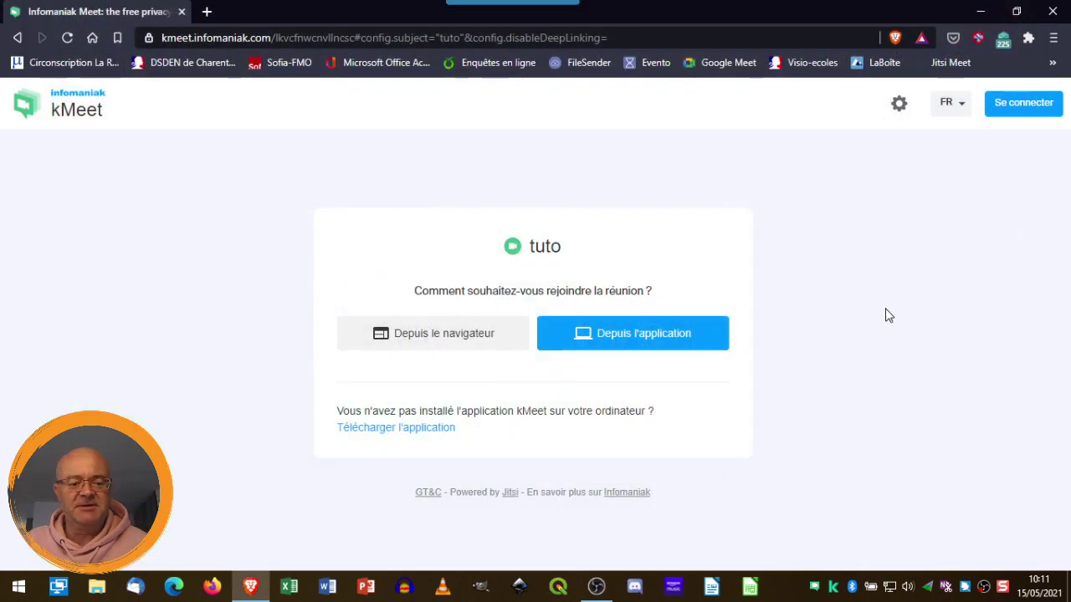